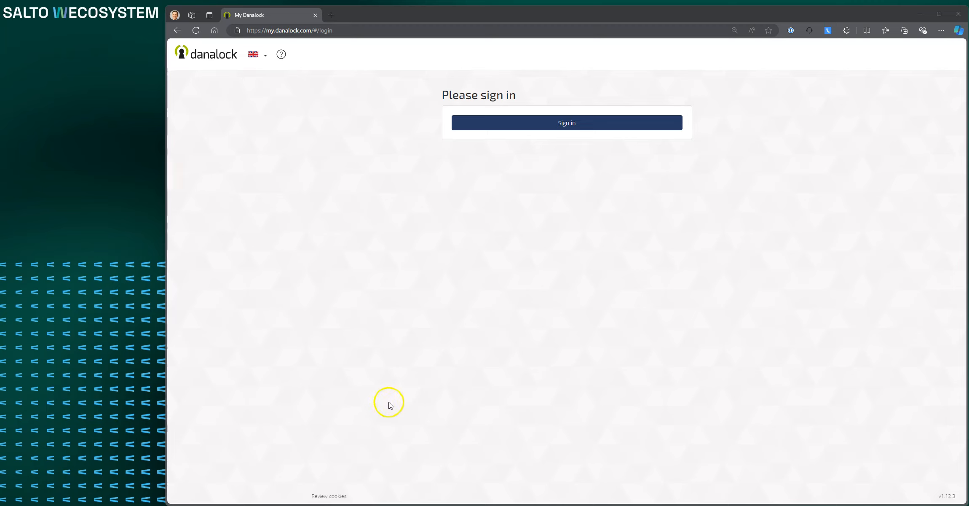
Sign in to My Danalock with the account e-mail address and password.
click(563, 123)
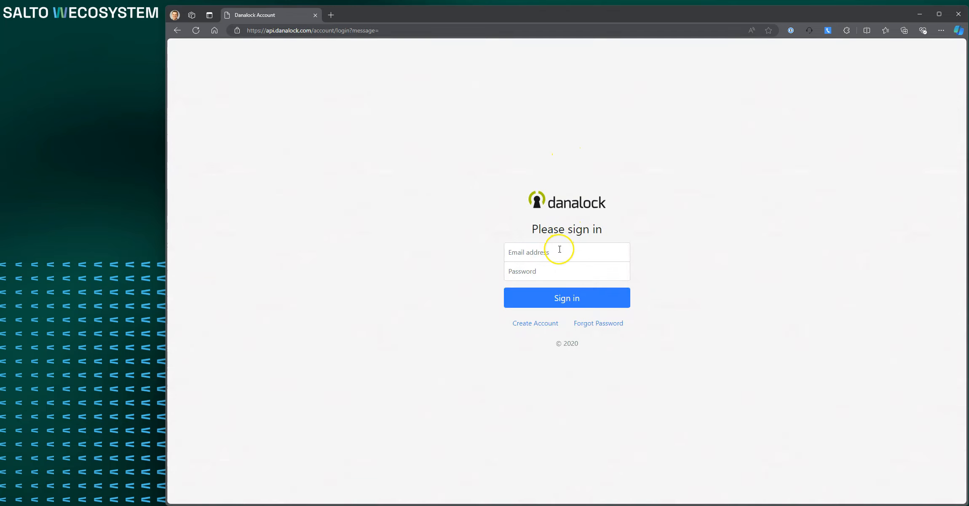
click(560, 249)
click(544, 273)
click(586, 301)
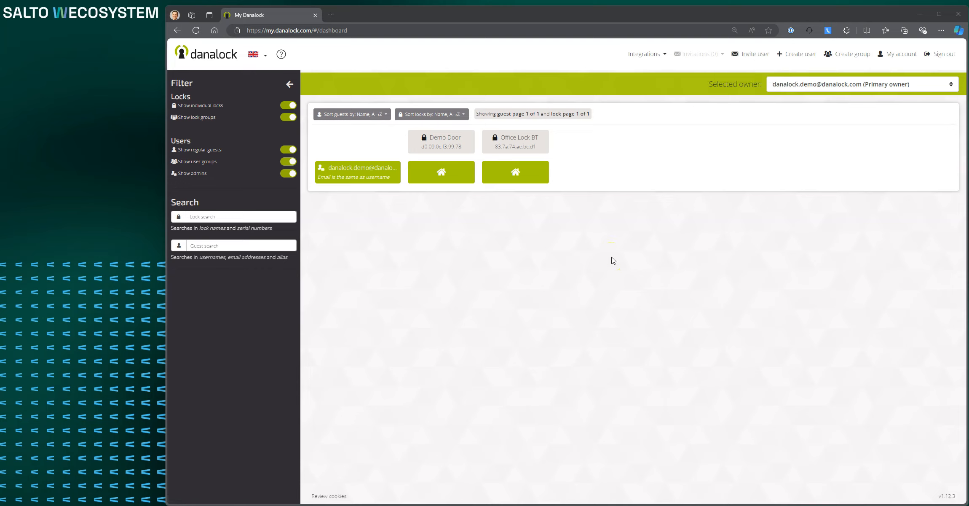
Invite two guests by e-mail address with access to Office Lock BT and send the invitations.
click(759, 55)
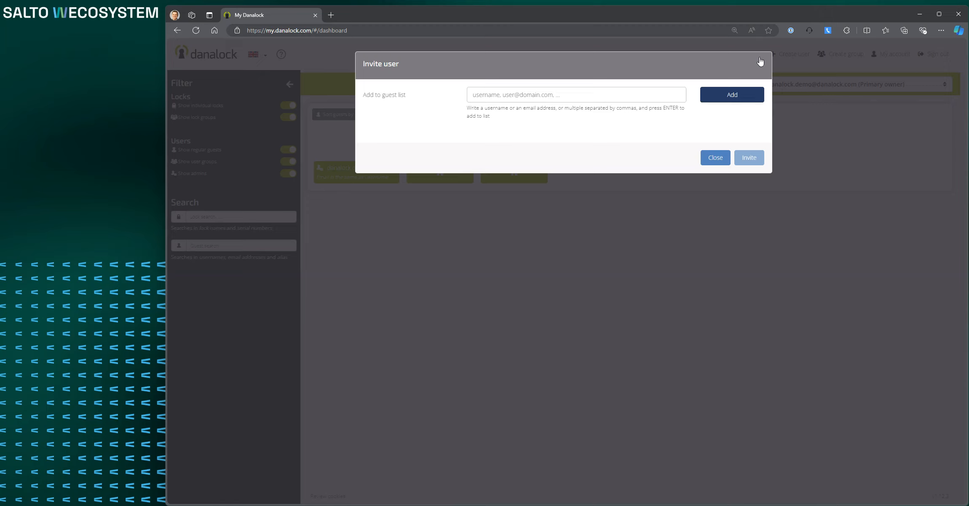
click(709, 69)
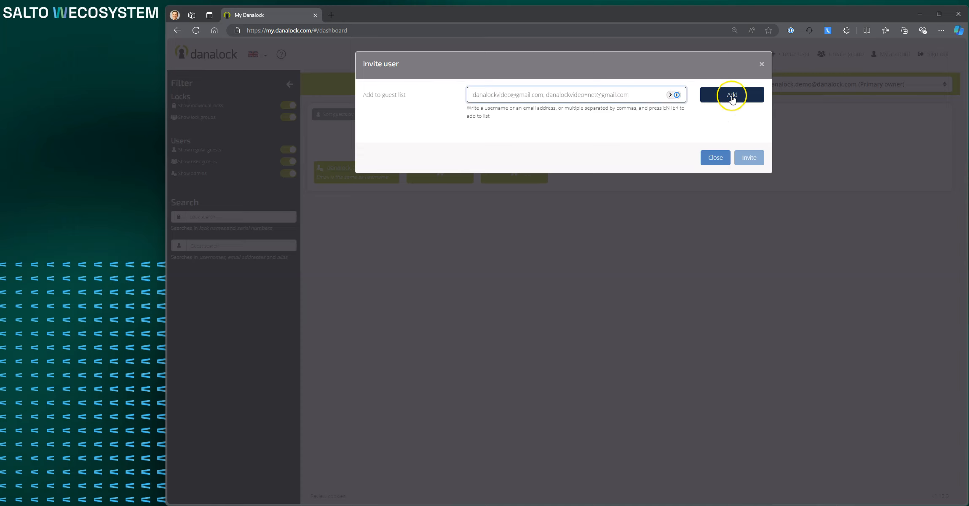
click(732, 96)
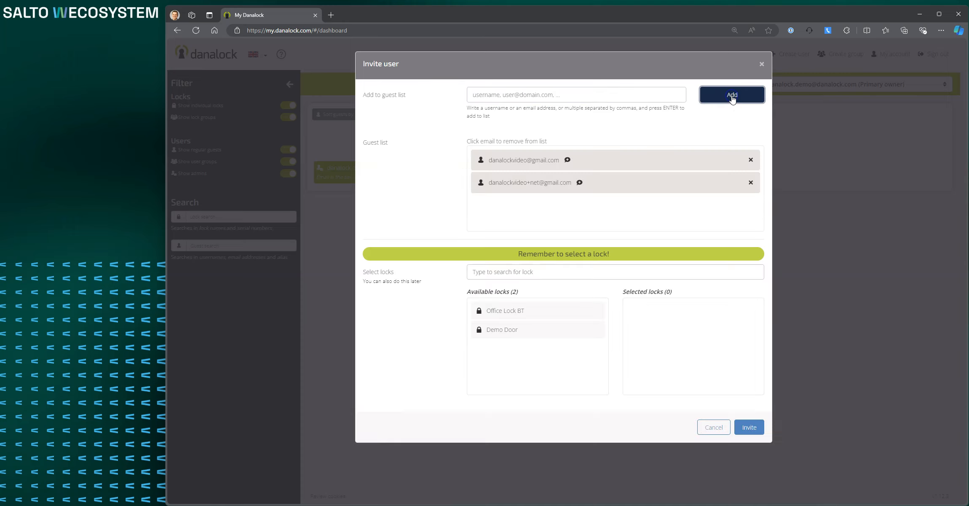
click(504, 313)
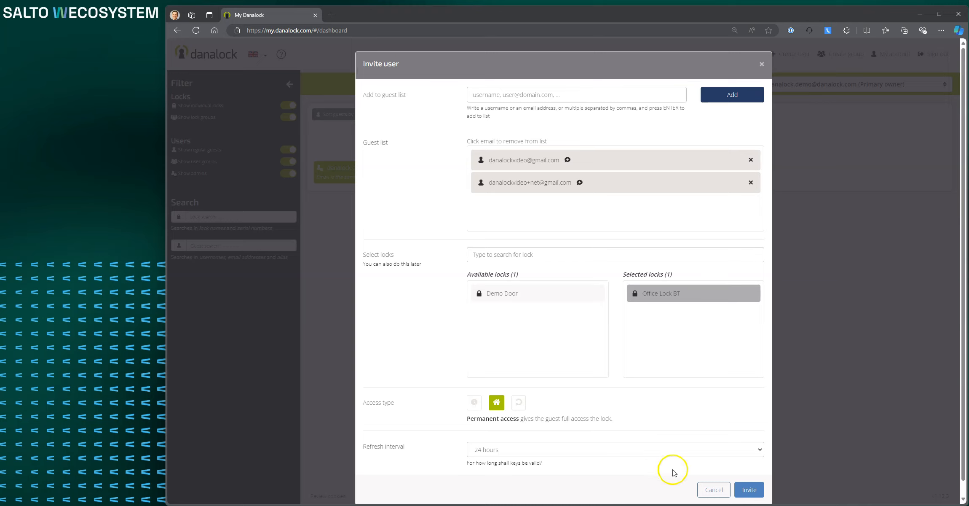
click(754, 491)
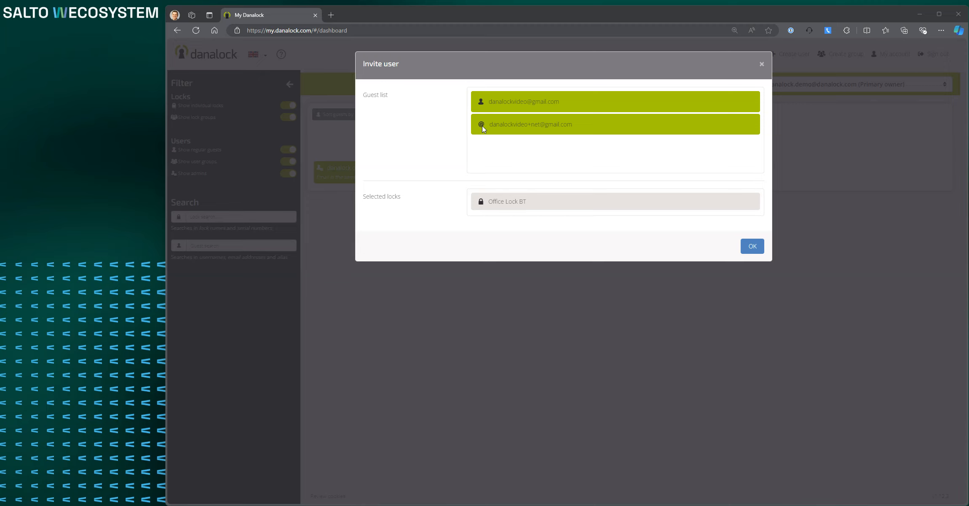
click(753, 246)
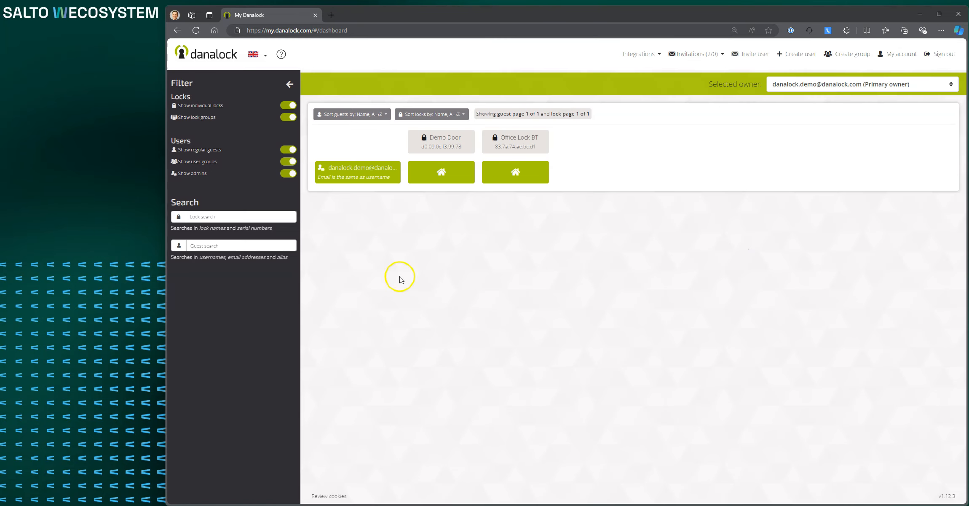
Switch to the invited guest's Gmail inbox and read the Danalock invitation e-mails.
mouse_move(399, 505)
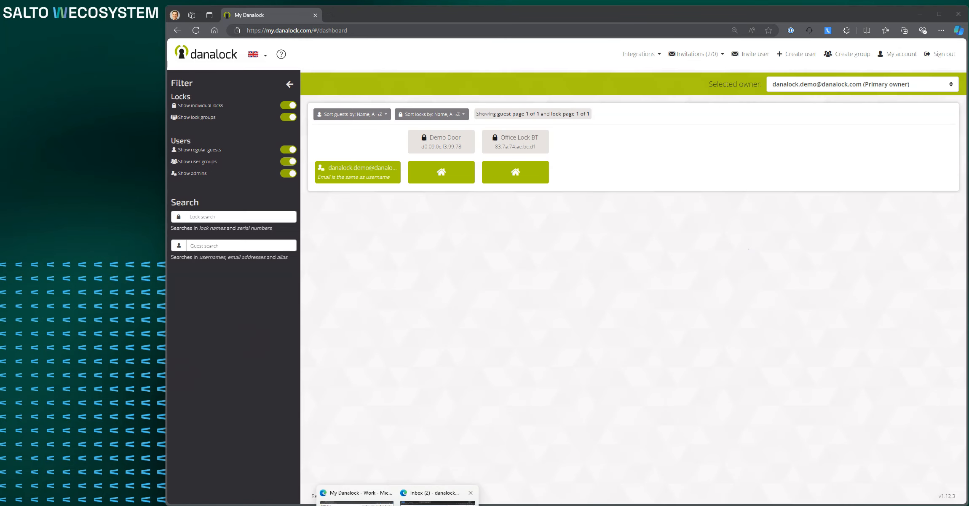
click(438, 500)
click(352, 311)
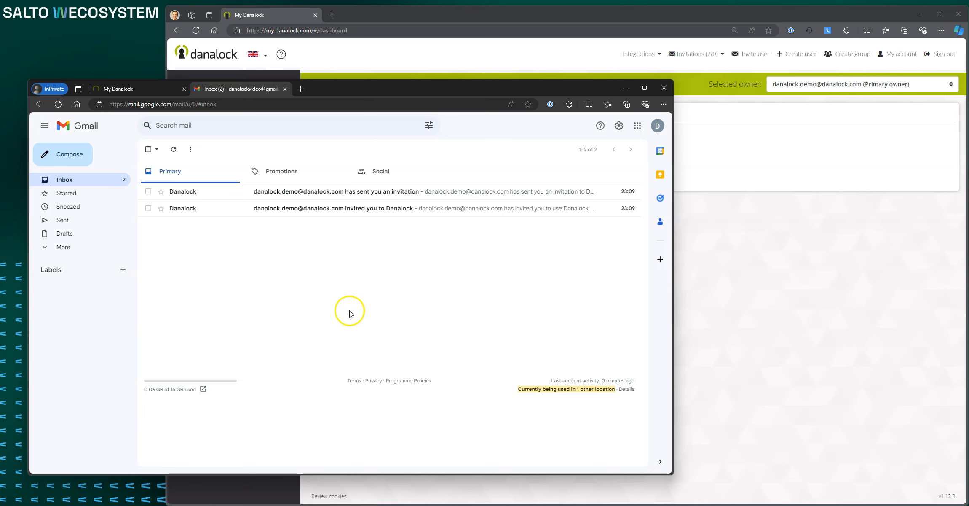
click(309, 210)
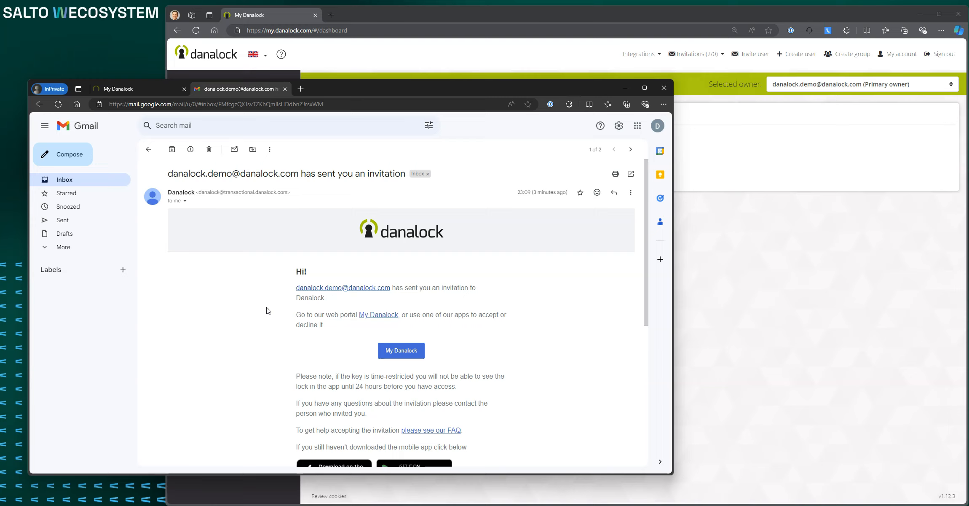
click(242, 260)
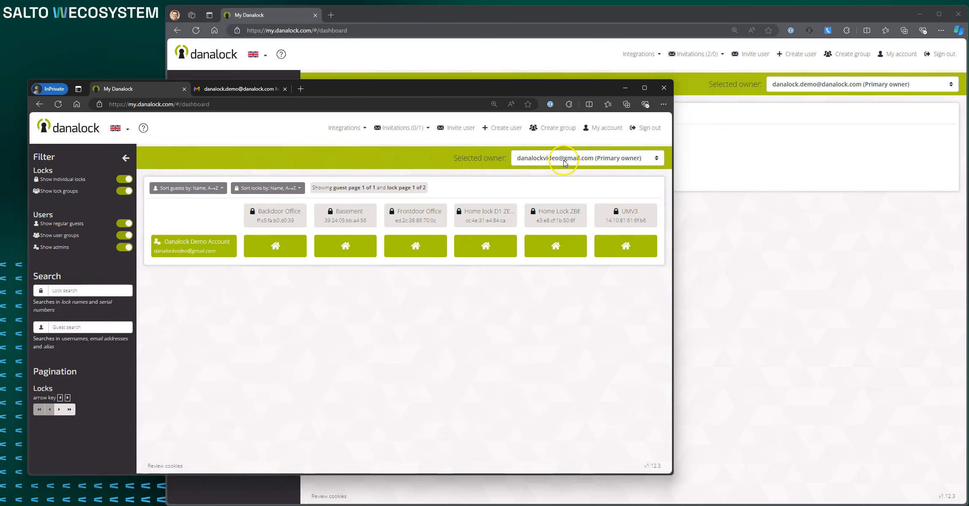
In the guest's My Danalock account, accept the received invitation to Office Lock BT.
click(415, 130)
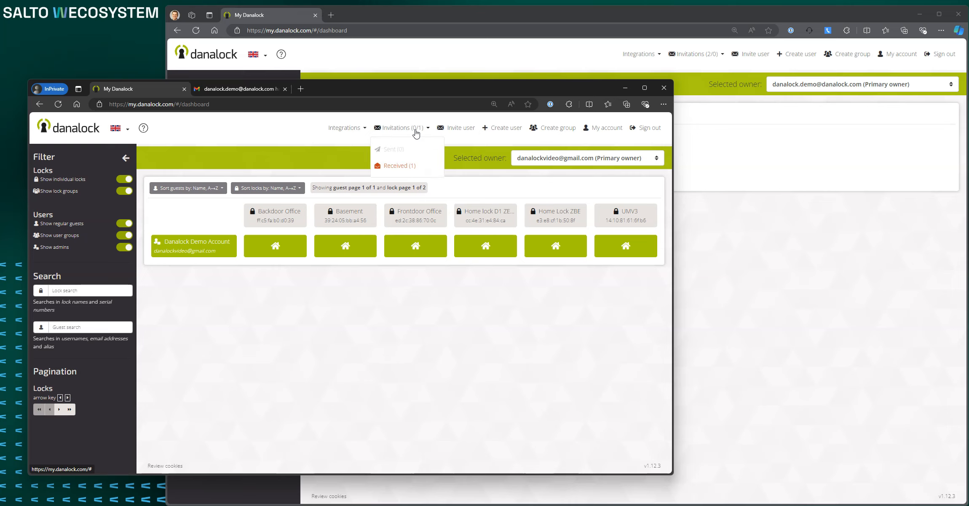
click(405, 166)
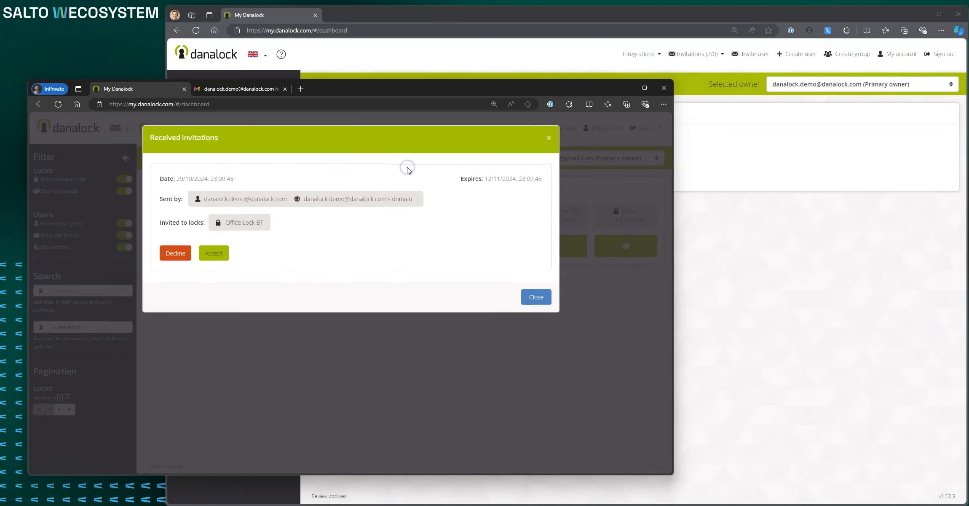
click(212, 253)
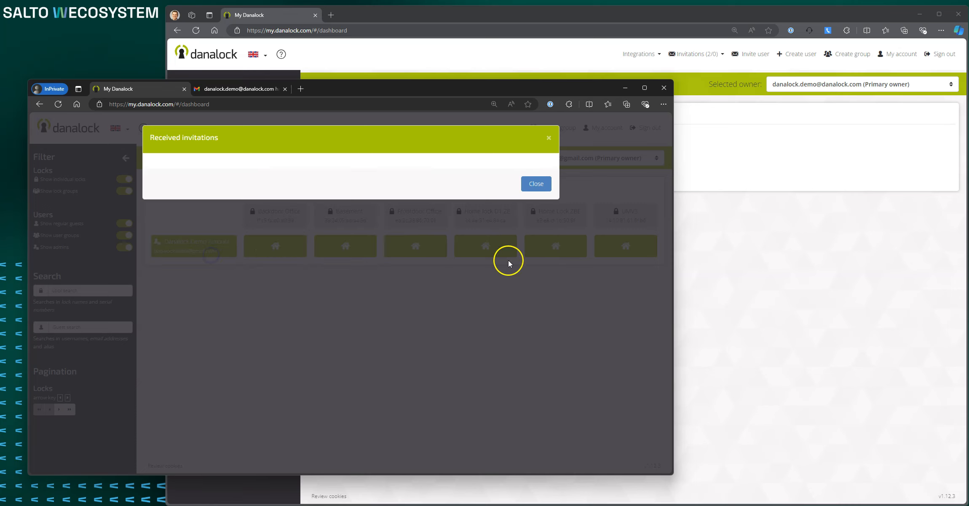
click(536, 184)
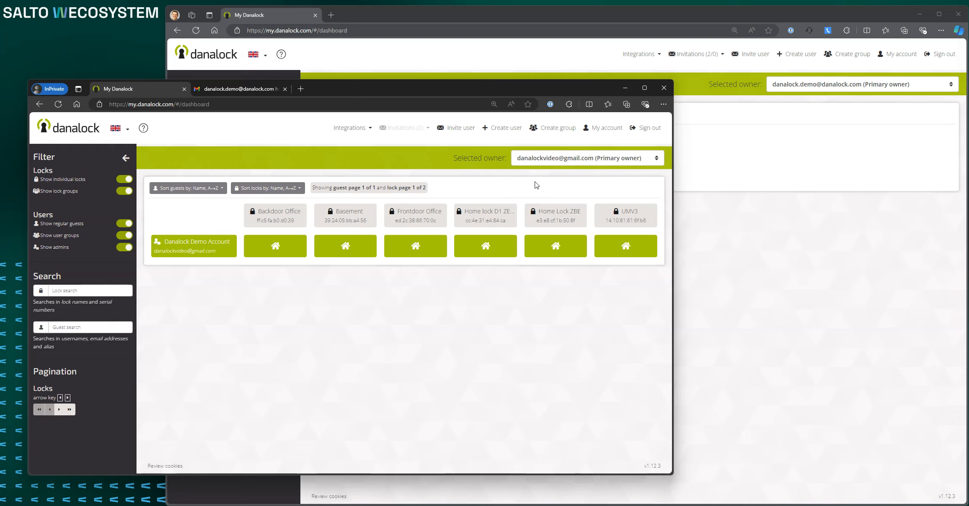
Return to the primary owner's My Danalock window and refresh the dashboard.
click(488, 197)
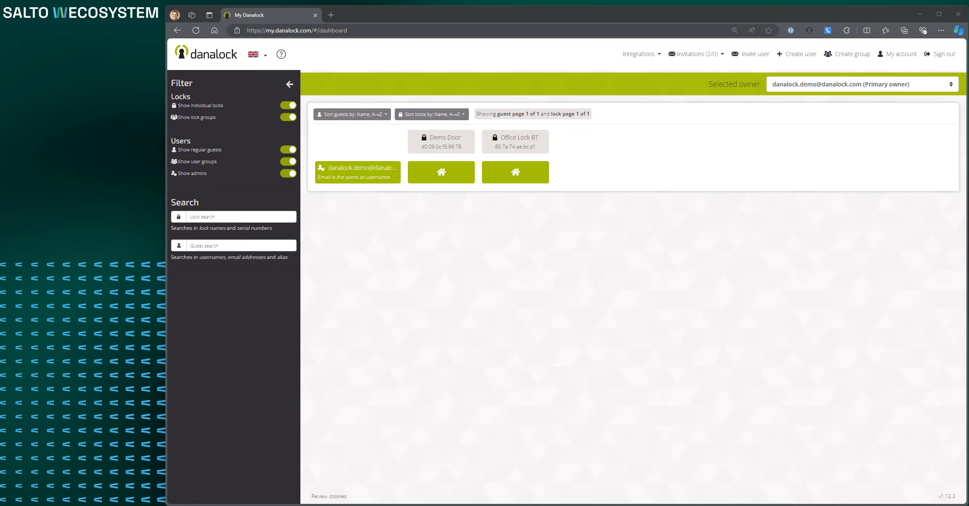
click(481, 361)
key(F5)
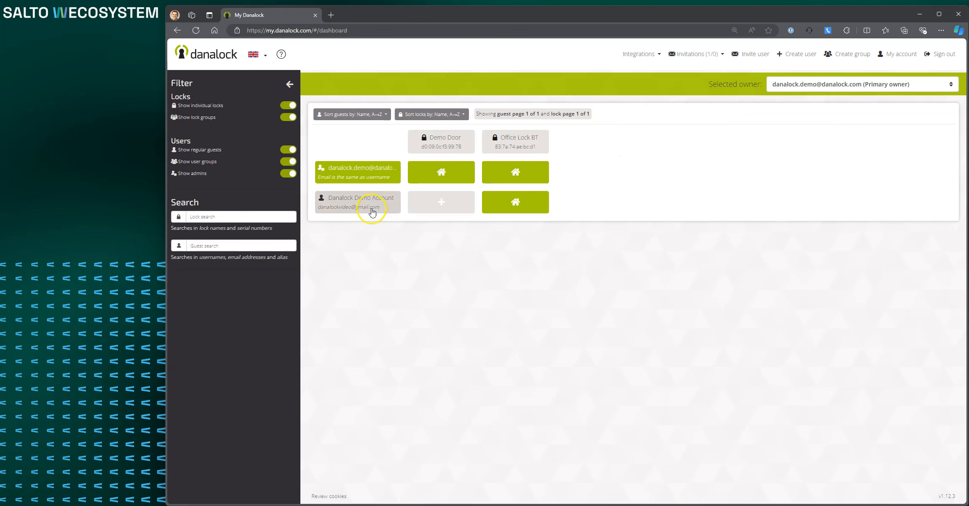
Change the role of the invited Danalock Demo Account to Administrator and save the user.
mouse_move(369, 207)
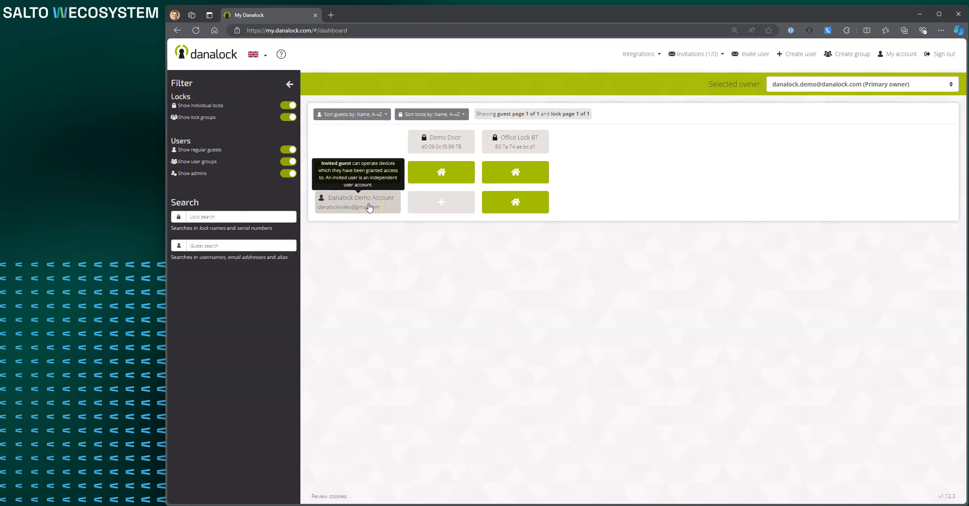
click(369, 206)
click(595, 139)
click(598, 155)
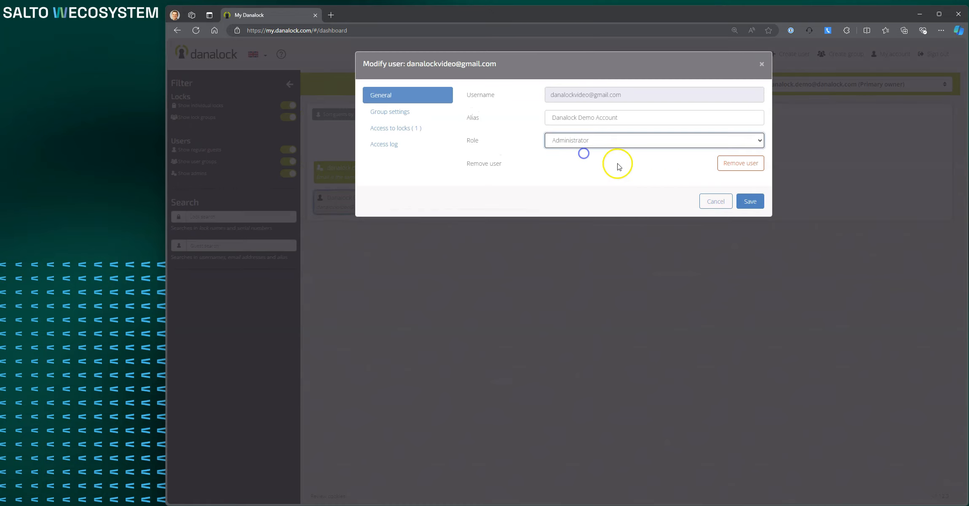
click(749, 201)
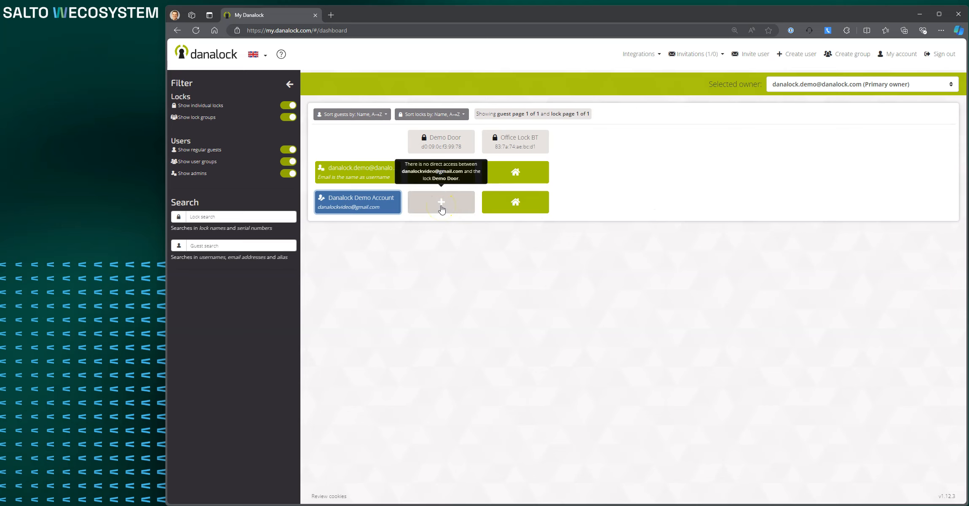
Grant Danalock Demo Account permanent access to Demo Door and remove its access to Office Lock BT.
click(442, 203)
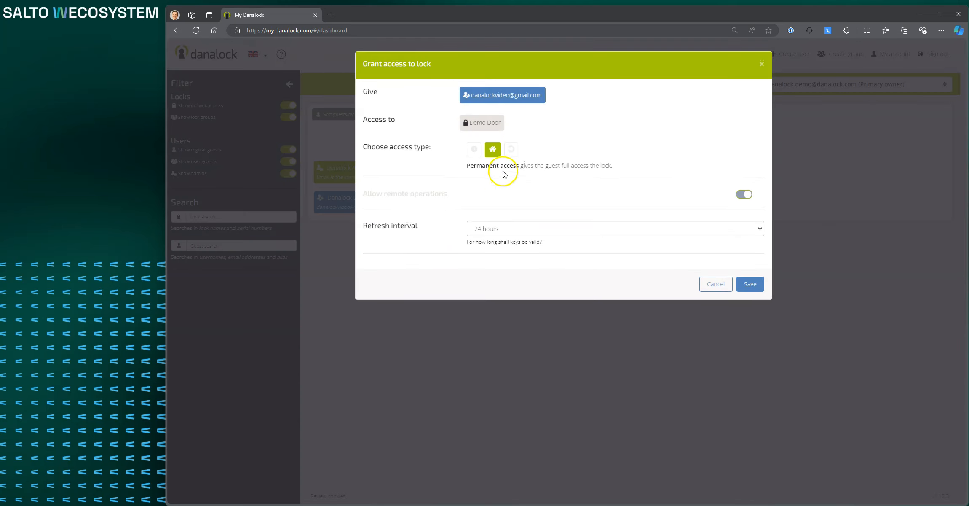
click(748, 286)
click(517, 199)
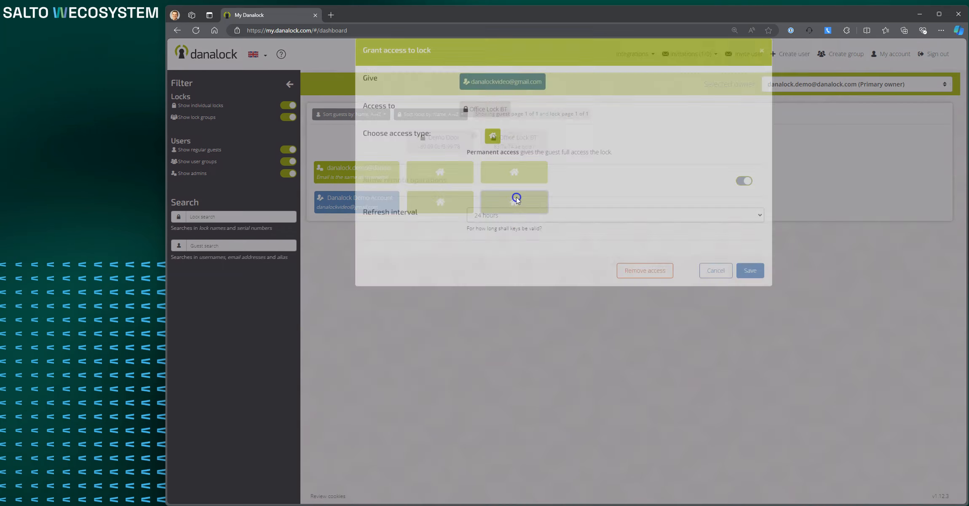
click(645, 285)
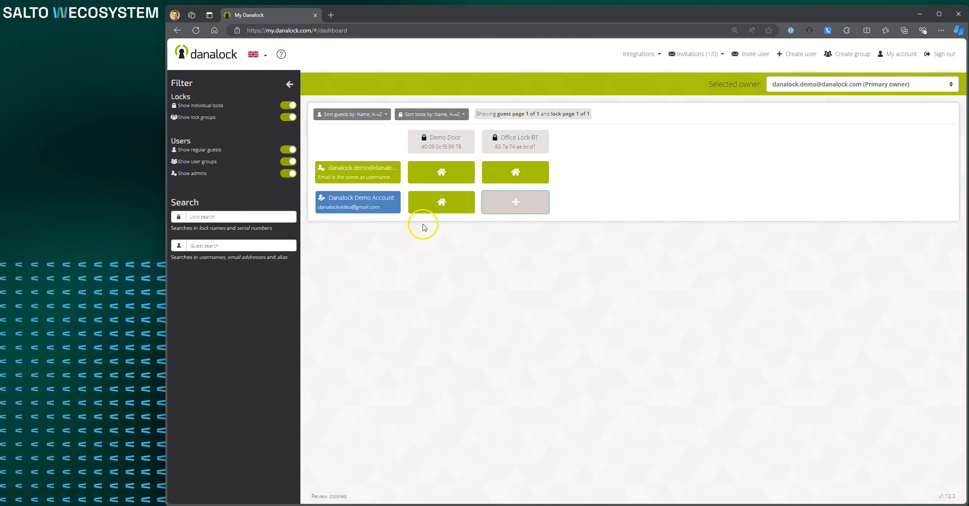
Switch to the invited administrator's My Danalock window and select the inviting owner's domain to show its locks and users.
key(alt+Tab)
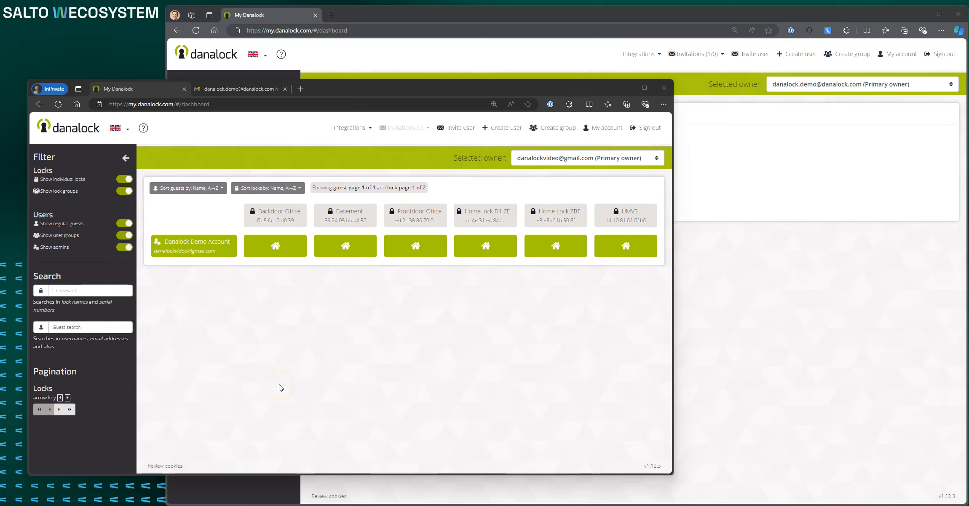
click(546, 159)
click(549, 183)
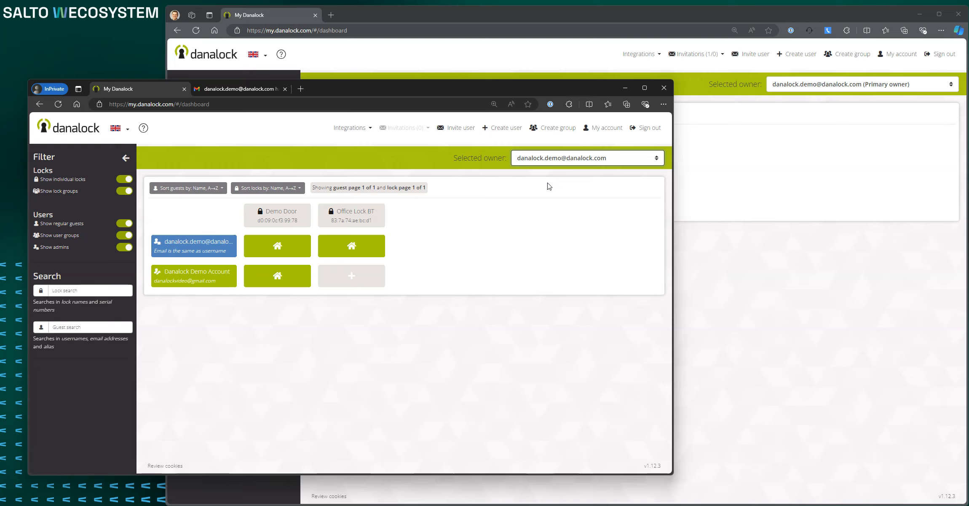
click(402, 223)
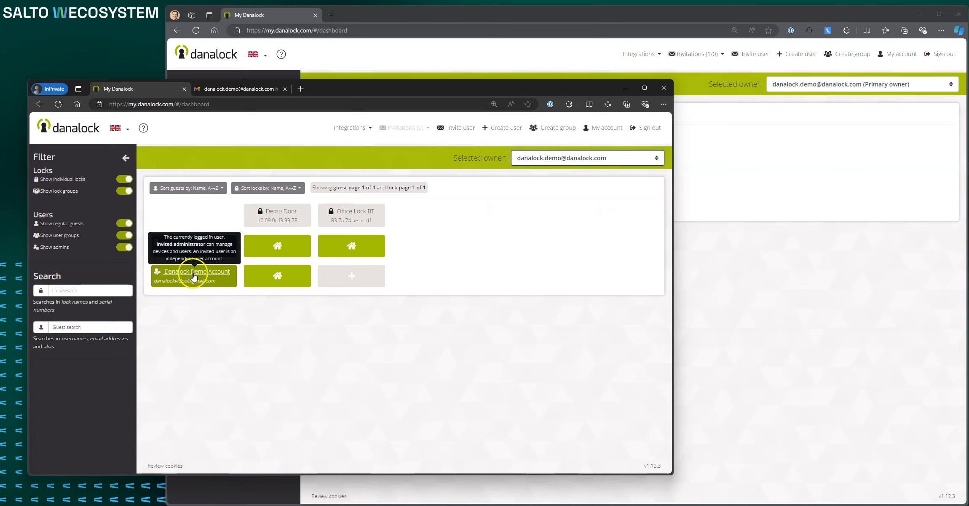
click(290, 215)
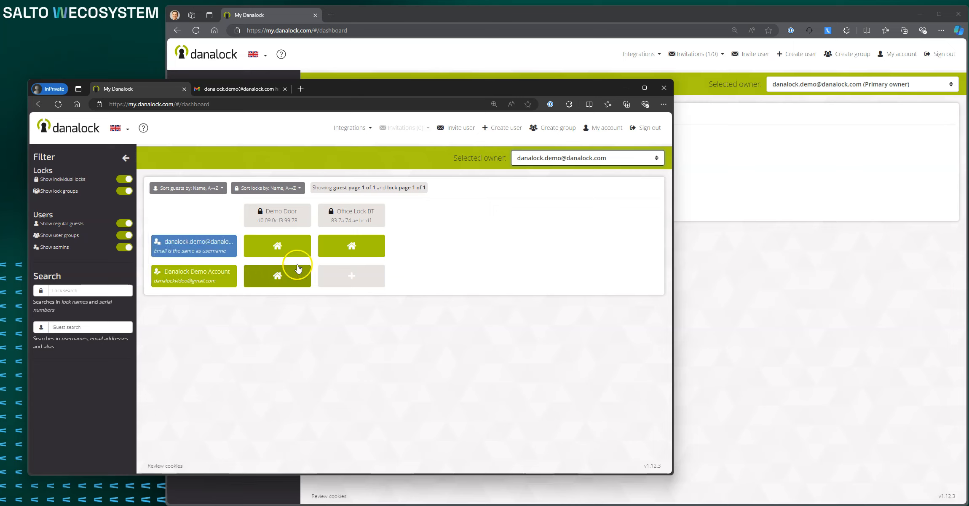
click(369, 272)
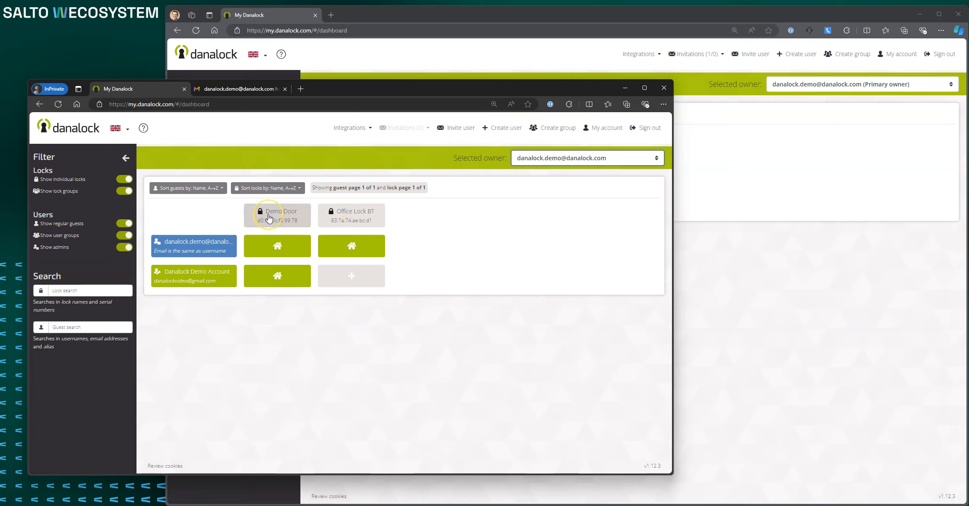
Examine the Demo Door lock's general settings and its remote operation options, and close the lock details.
click(269, 218)
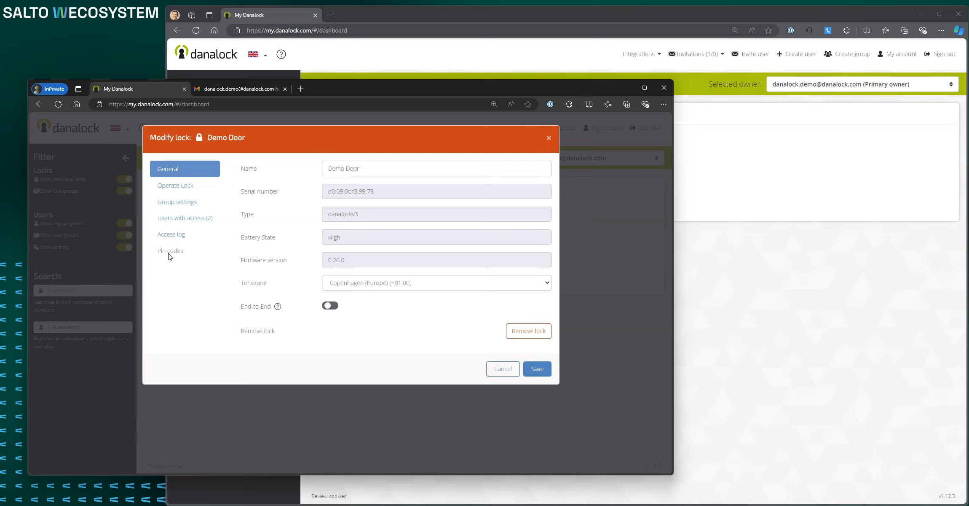
click(176, 185)
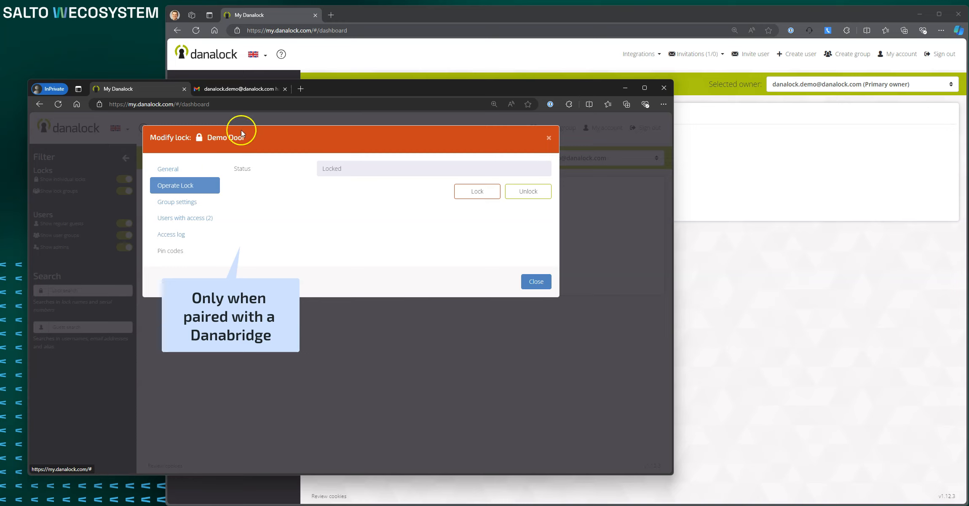
click(535, 281)
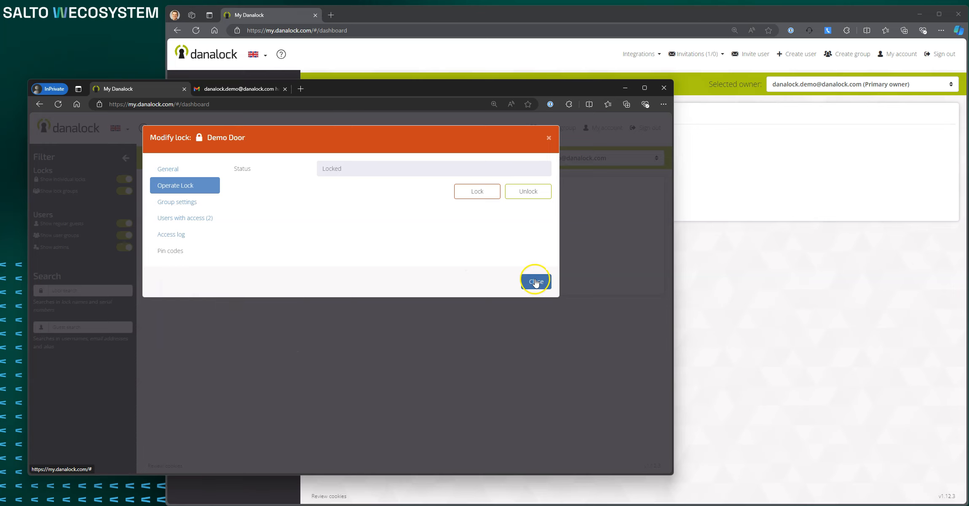